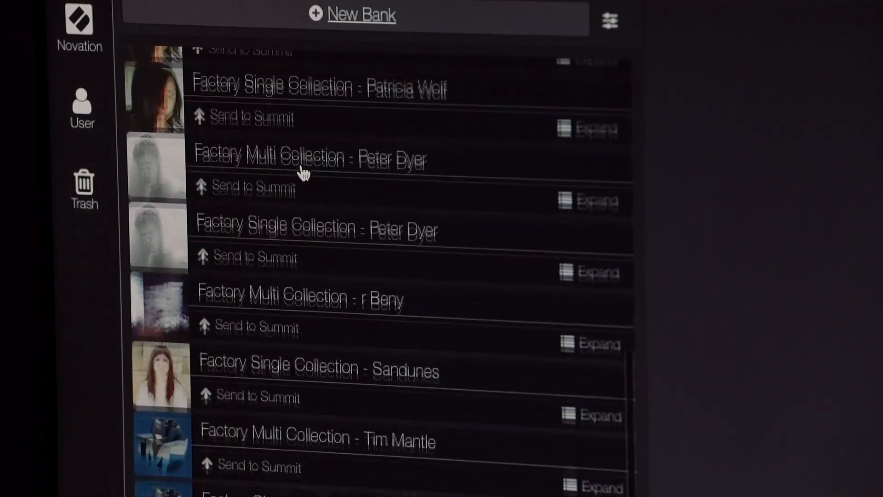
# - Expand the Jogging House Presents bank to view its patches and send the bank to Bank D on the Summit
pyautogui.scroll(-10, 324, 275)
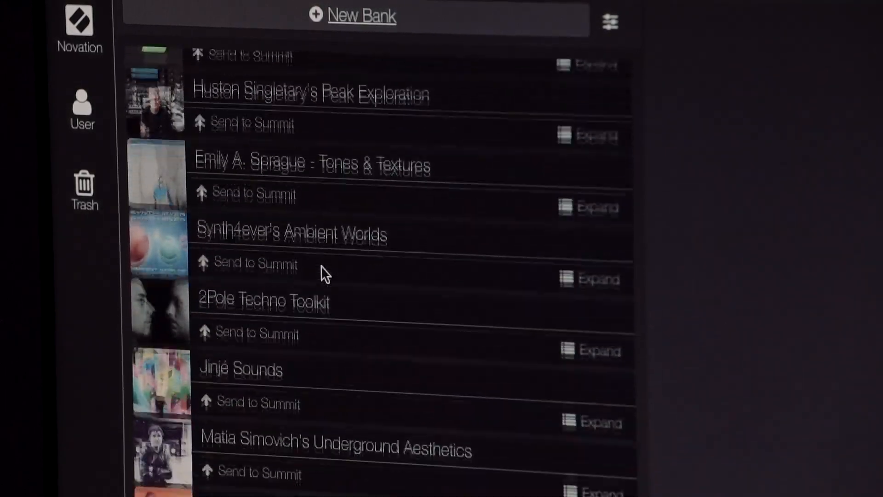
pyautogui.scroll(-8, 325, 275)
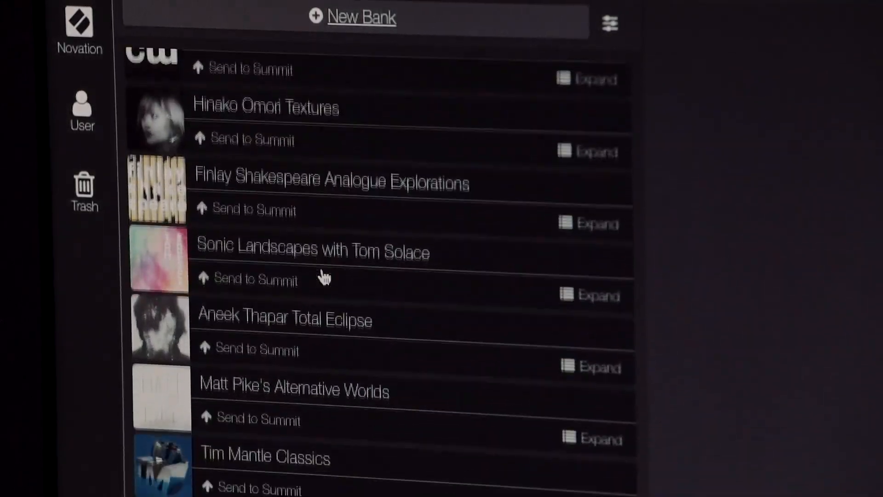
pyautogui.scroll(10, 324, 275)
pyautogui.scroll(20, 325, 276)
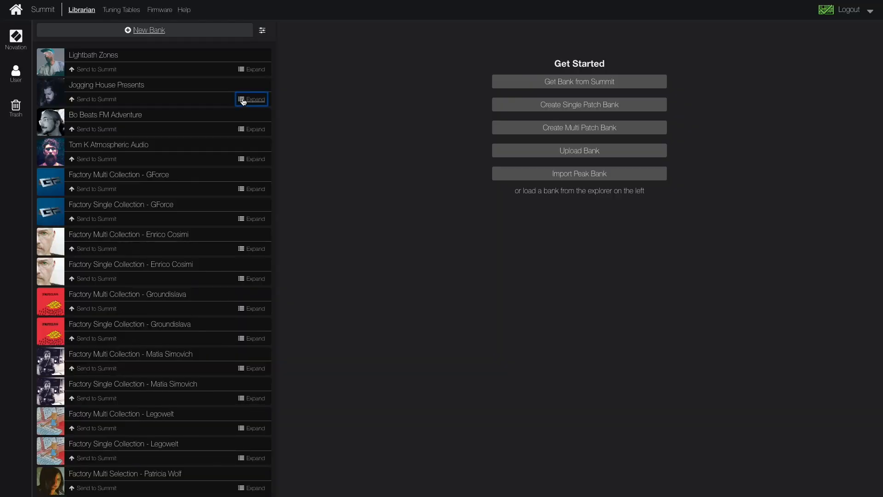
pyautogui.click(243, 100)
pyautogui.scroll(-2, 92, 115)
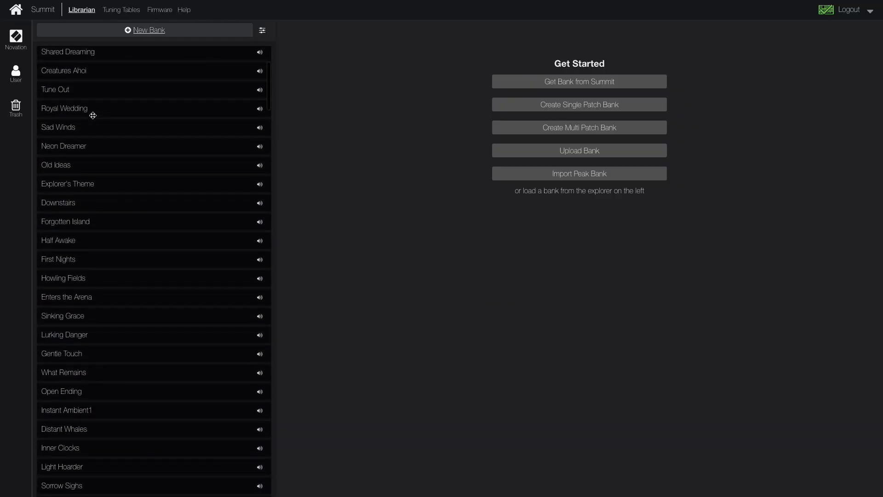
pyautogui.scroll(3, 93, 115)
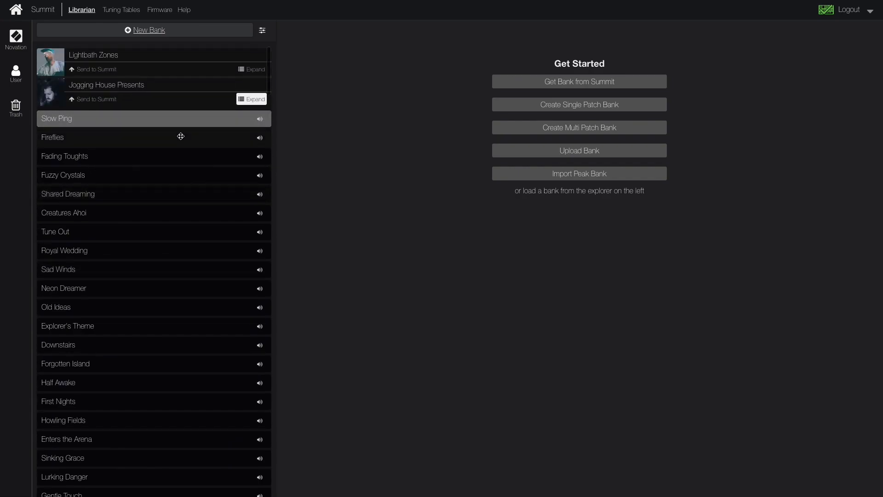
pyautogui.click(95, 100)
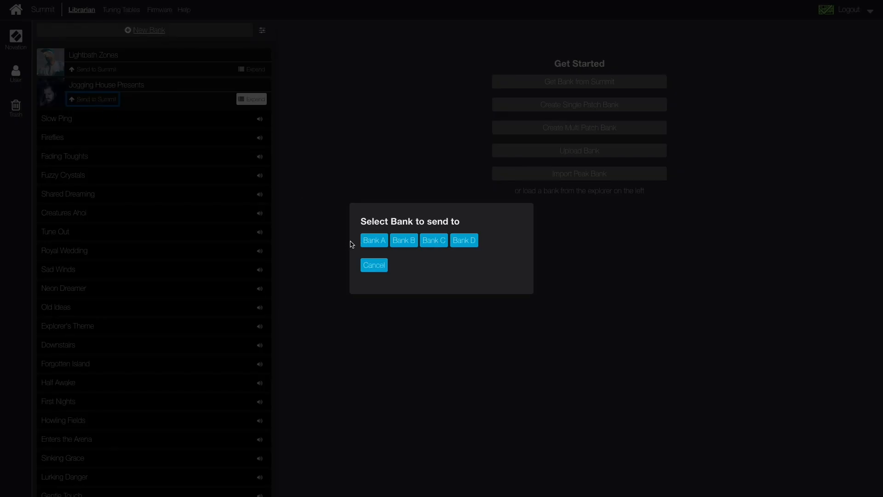
pyautogui.click(463, 241)
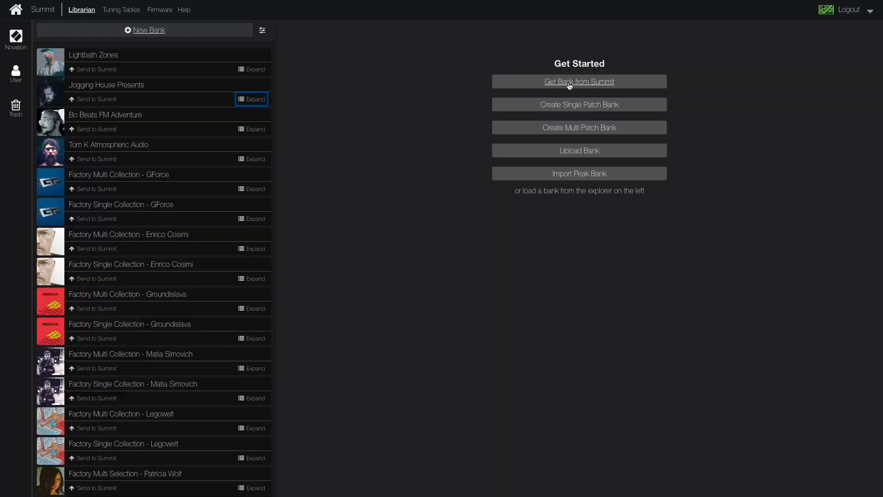
# - Load single patch Bank D from the Summit and look through its patches down to the Init Patch slots
pyautogui.click(569, 83)
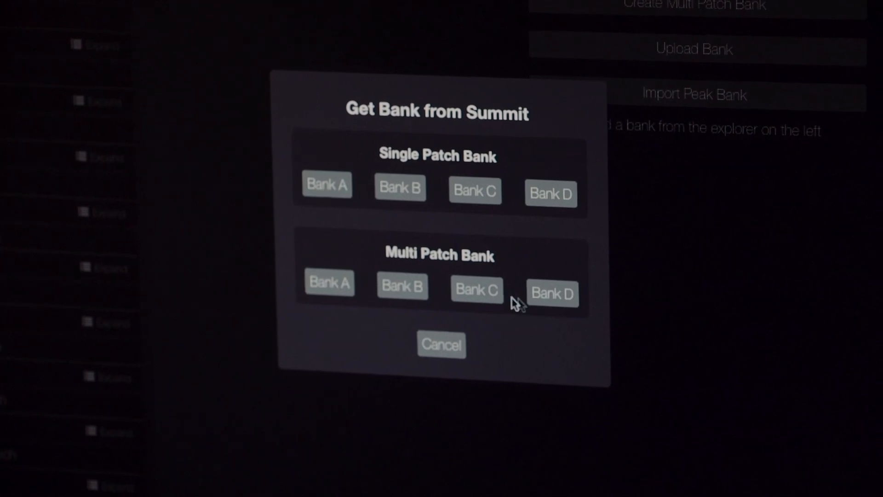
pyautogui.click(551, 196)
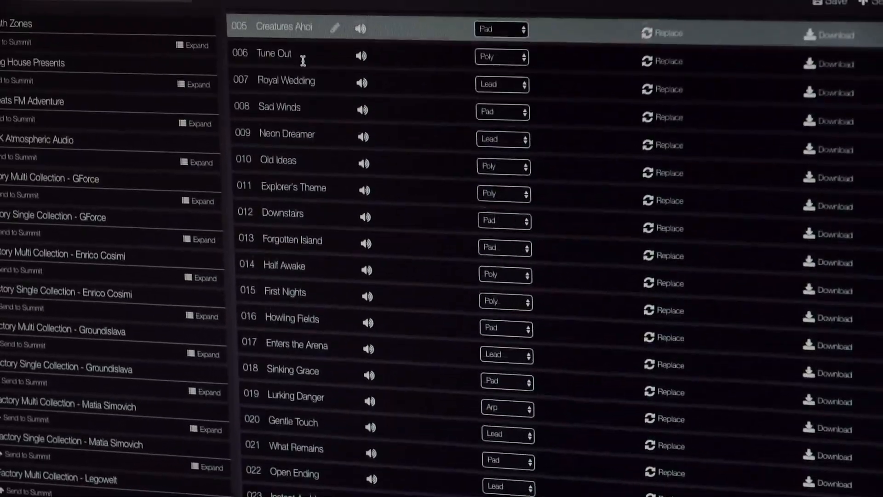
pyautogui.scroll(-5, 302, 64)
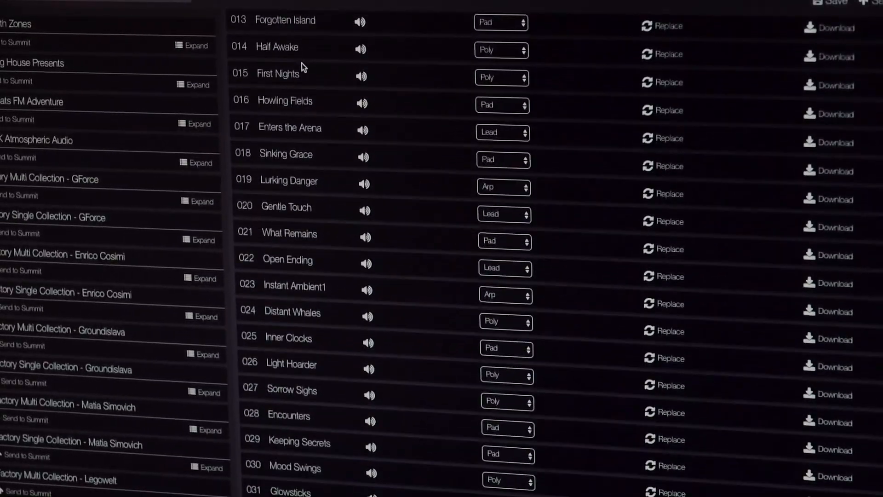
pyautogui.scroll(-10, 301, 65)
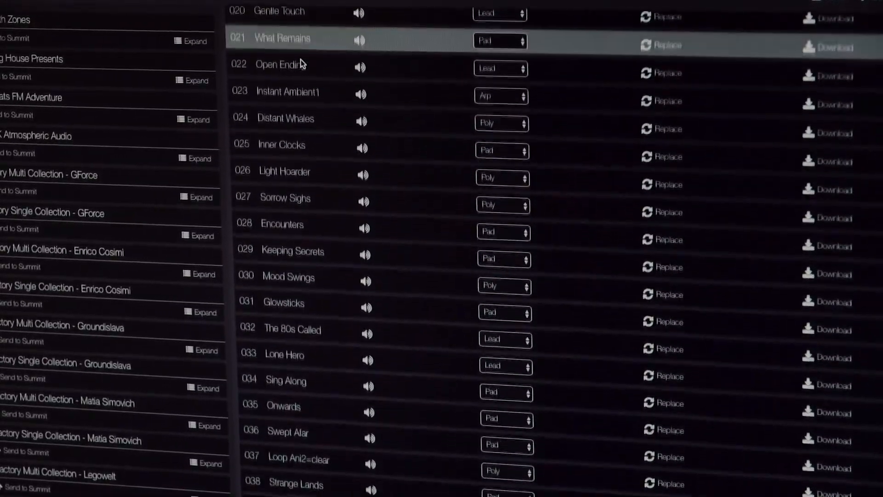
pyautogui.scroll(-10, 302, 62)
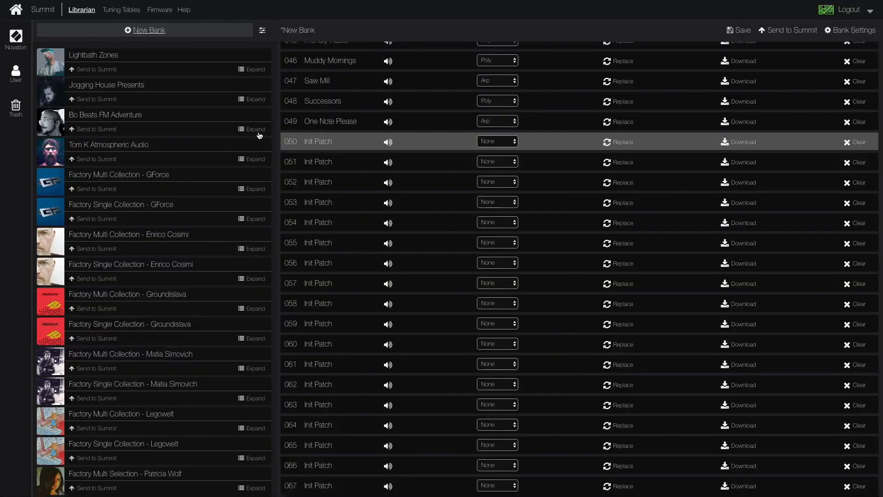
# - Copy Right Place, Math is Music and Spectral Cloaks from Lightbath Zones into slots 050 to 052, and send the bank to Bank D
pyautogui.click(243, 71)
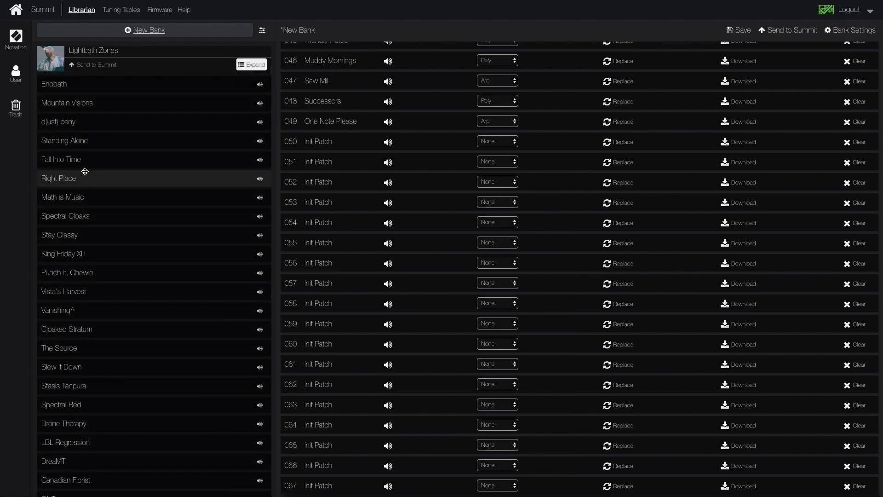
pyautogui.click(63, 179)
pyautogui.moveTo(62, 179); pyautogui.dragTo(321, 145)
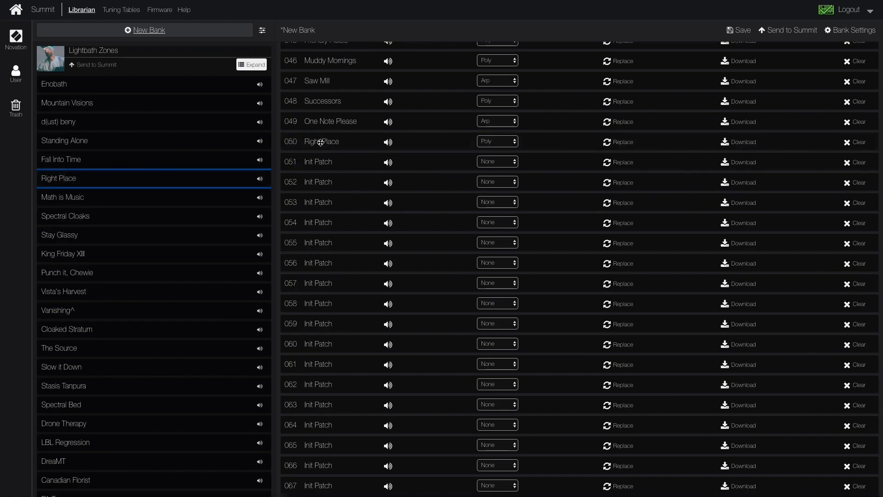
pyautogui.click(69, 197)
pyautogui.moveTo(69, 197); pyautogui.dragTo(317, 162)
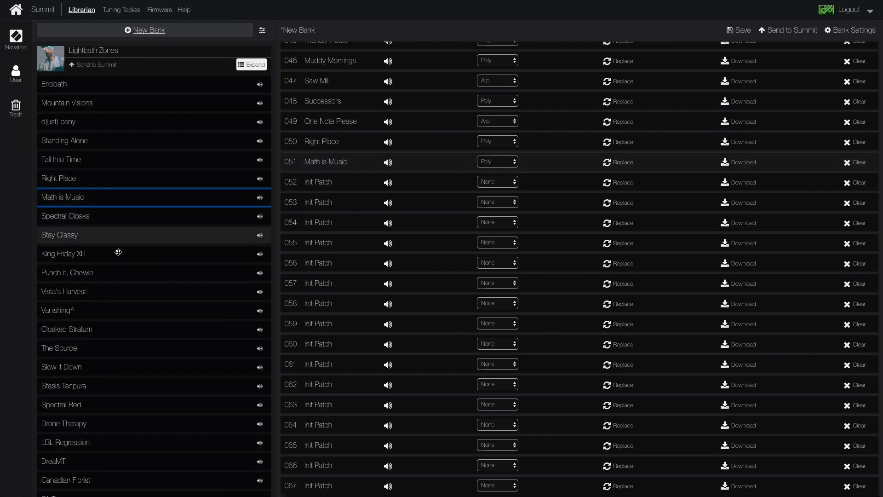
pyautogui.moveTo(73, 215); pyautogui.dragTo(310, 183)
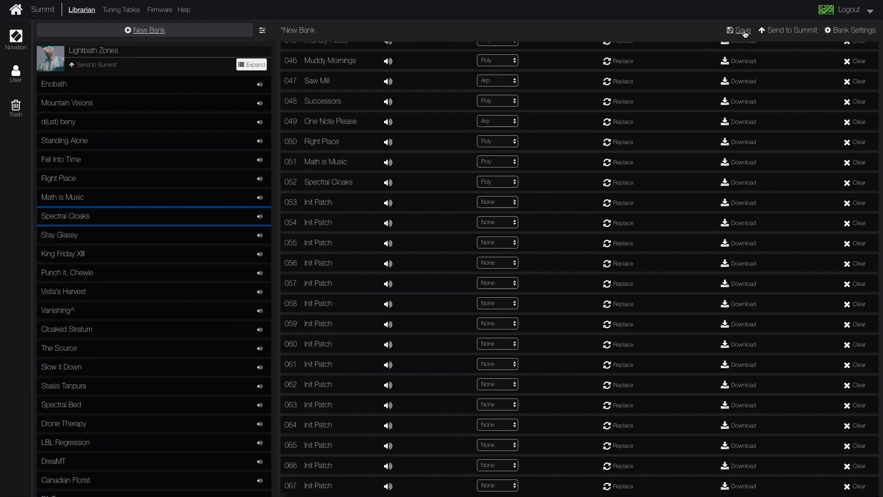
pyautogui.click(795, 31)
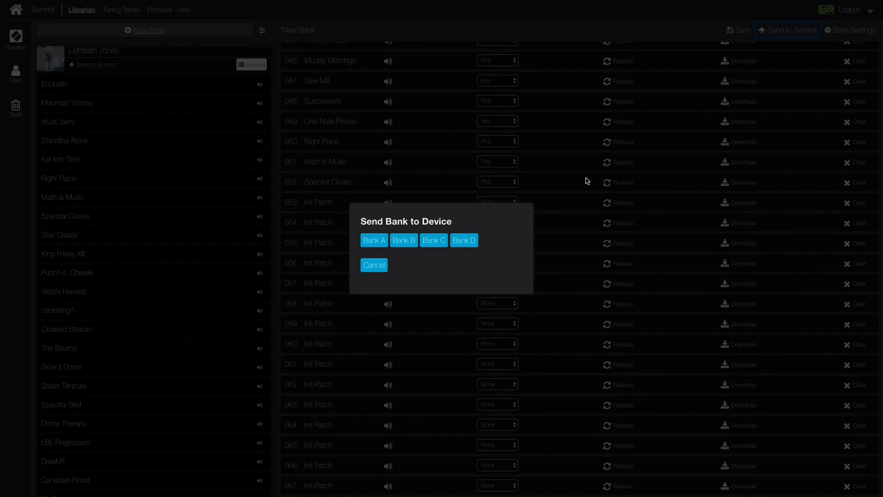
pyautogui.click(467, 239)
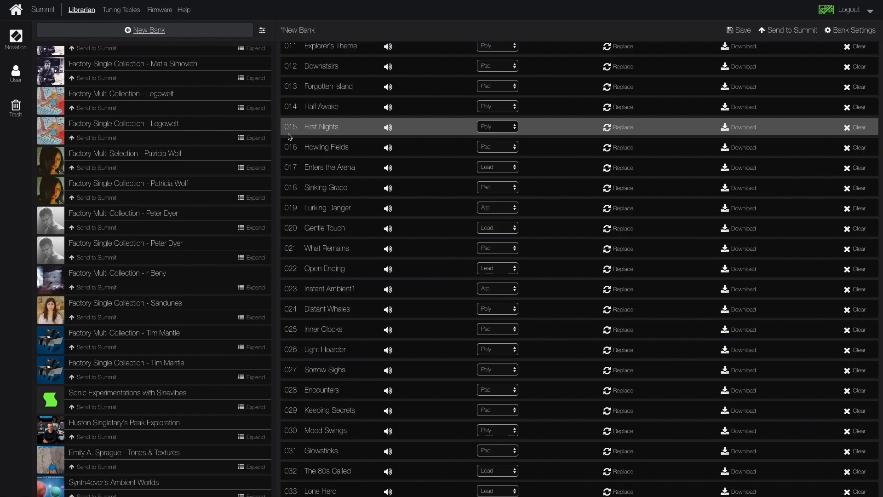
# - View the details and patches of Factory Multi Collection - Peter Dyer and send the collection to Bank D
pyautogui.click(105, 216)
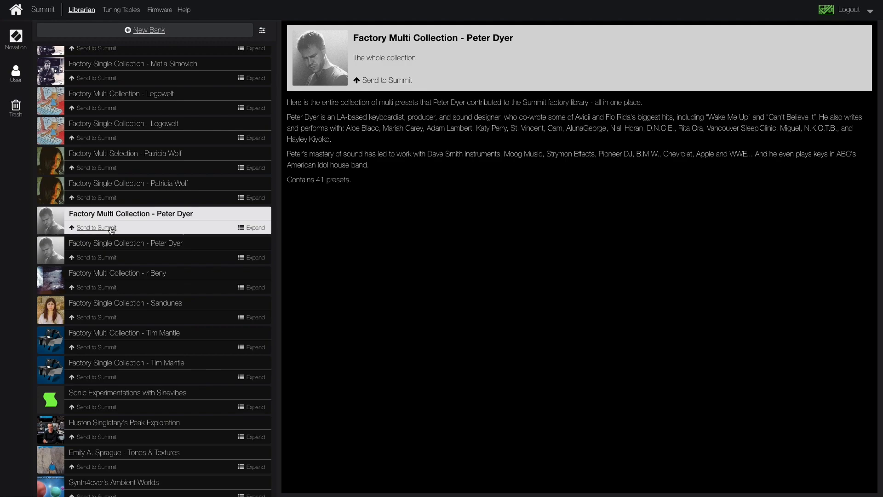
pyautogui.click(251, 227)
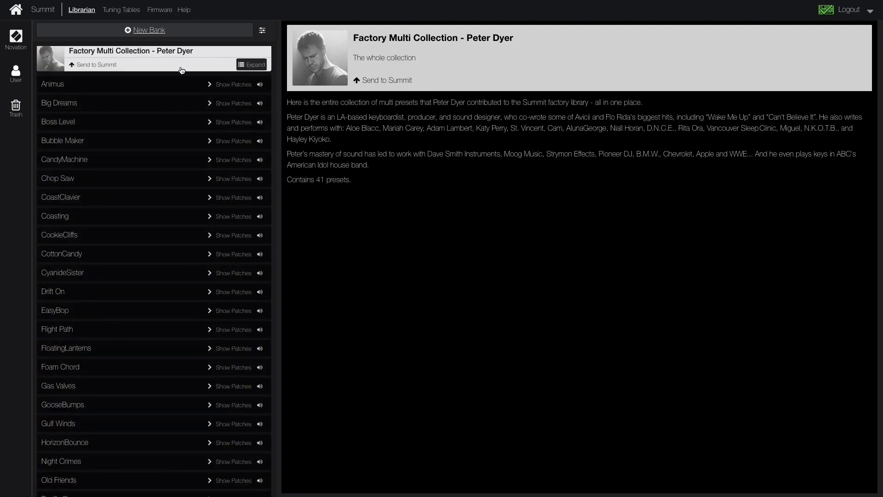
pyautogui.click(92, 64)
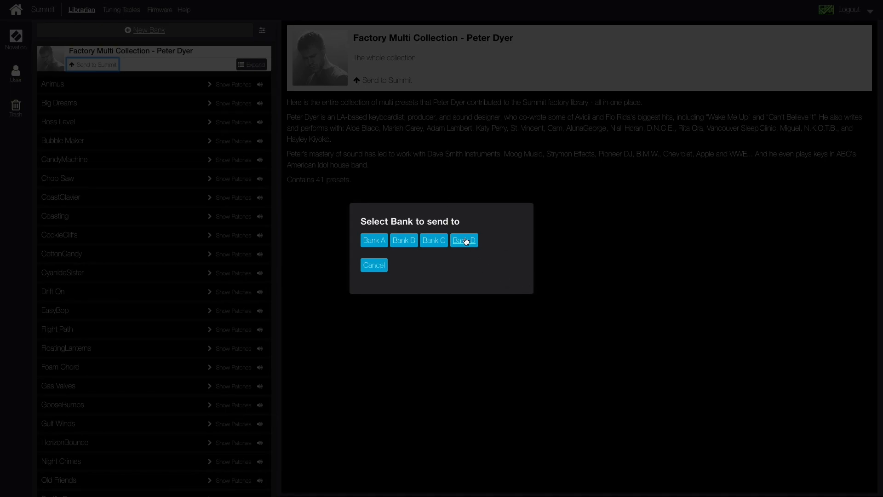
pyautogui.click(466, 241)
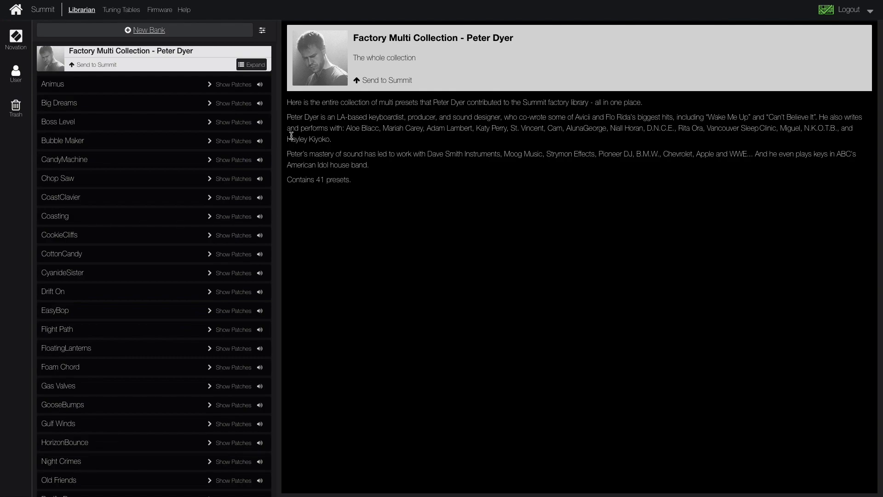
# - Load multi patch Bank D from the Summit and show the individual patches inside Animus in slot 000
pyautogui.click(77, 13)
pyautogui.click(610, 83)
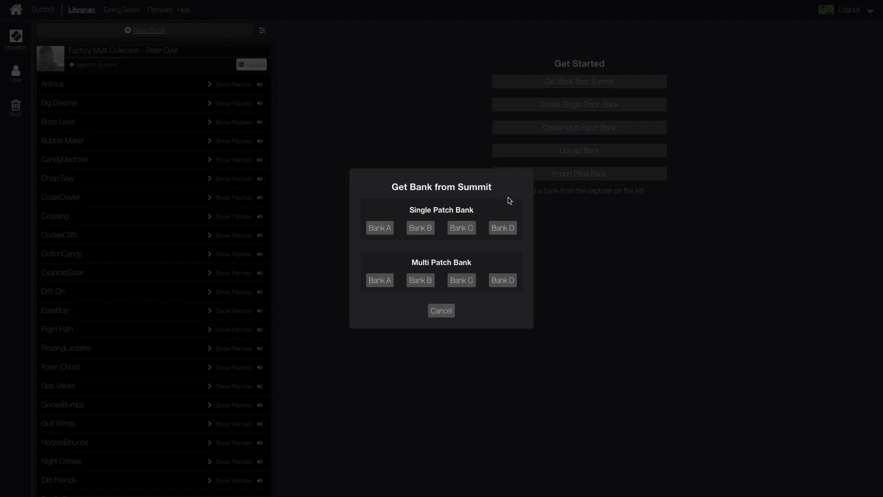
pyautogui.click(502, 280)
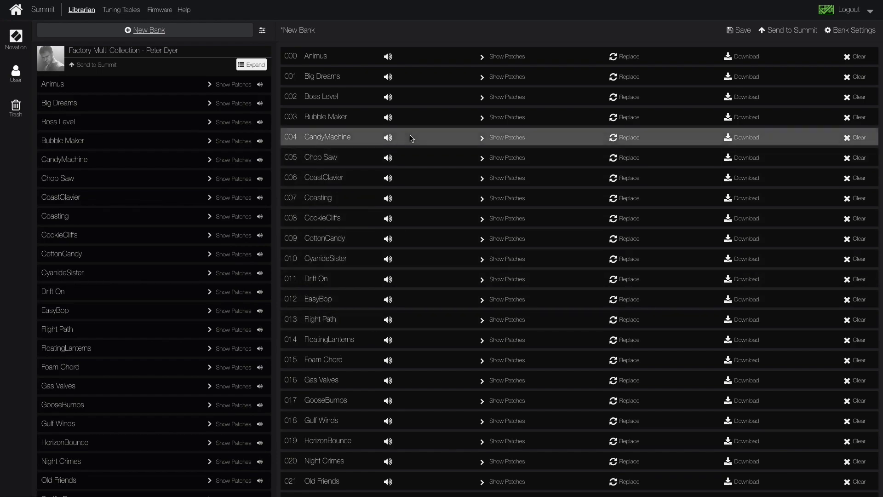
pyautogui.click(482, 60)
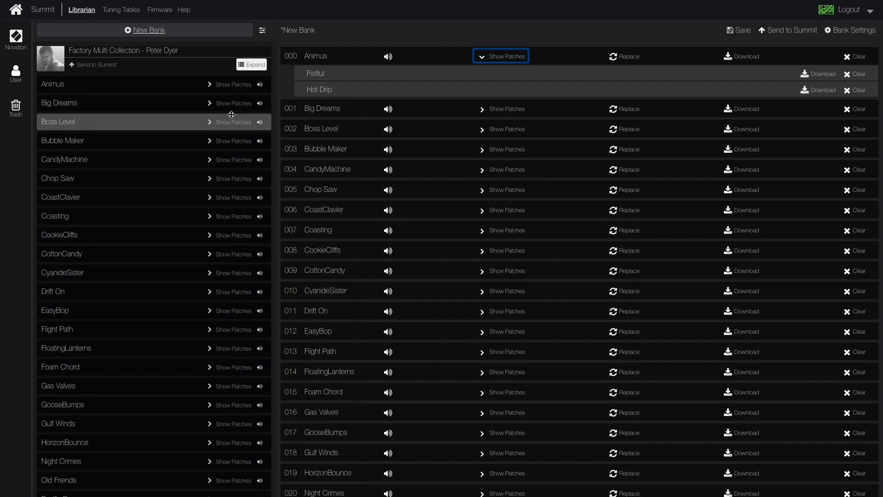
# - Filter the bank list to hide the Novation banks, and toggle the trash filter
pyautogui.scroll(4, 231, 114)
pyautogui.scroll(6, 231, 114)
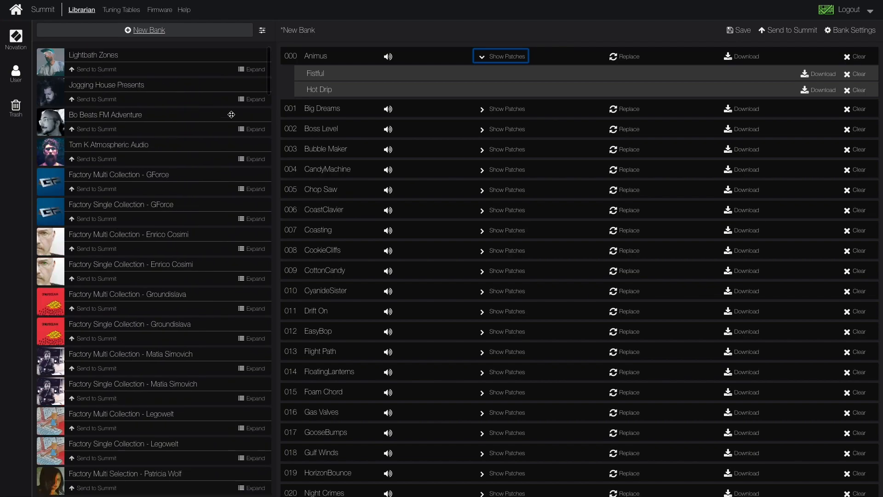
pyautogui.click(16, 74)
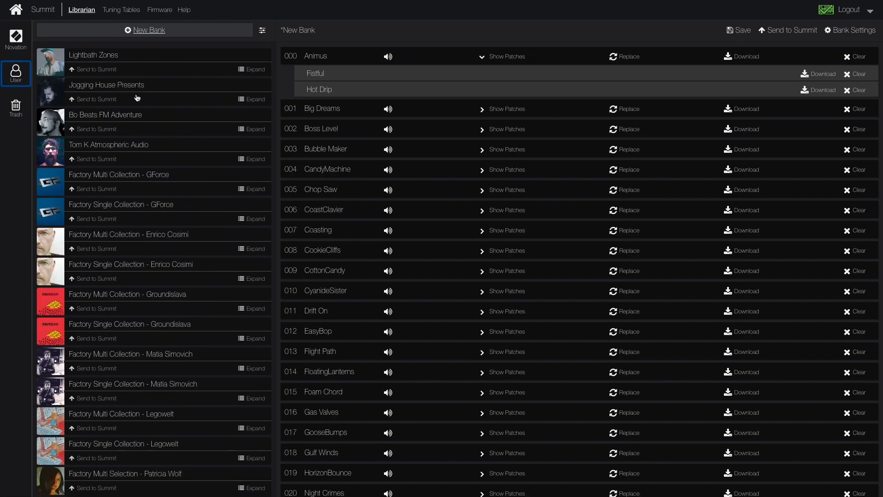
pyautogui.click(17, 39)
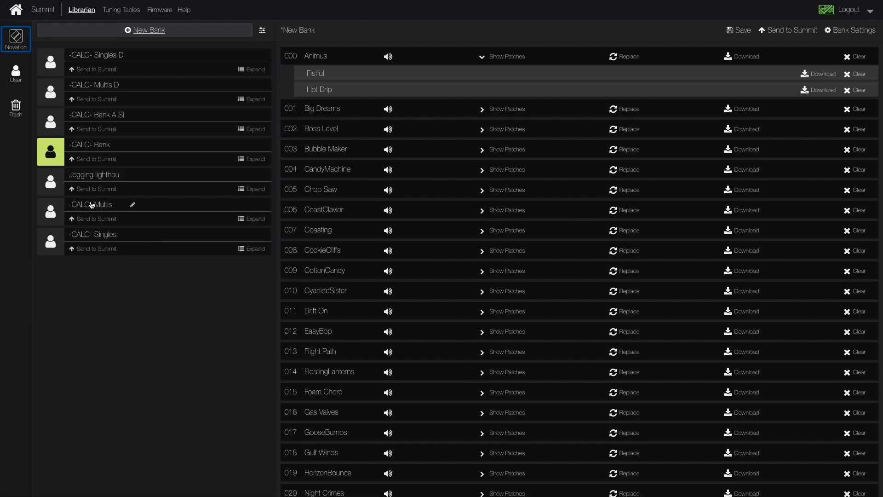
pyautogui.click(25, 107)
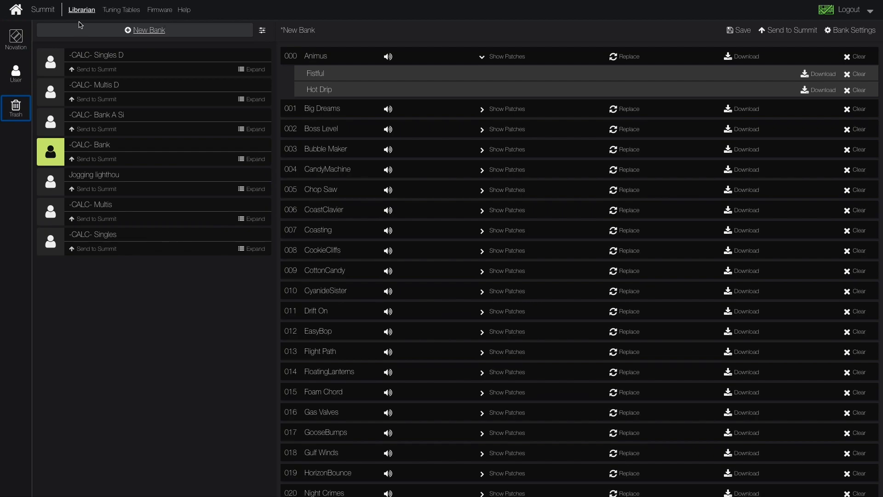
# - Leave the librarian without saving the bank and check the Summit's firmware status
pyautogui.click(164, 11)
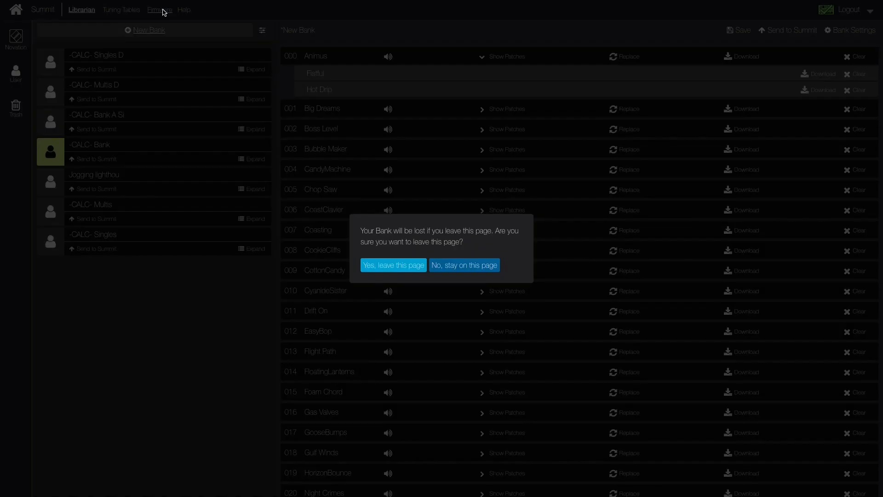
pyautogui.click(407, 270)
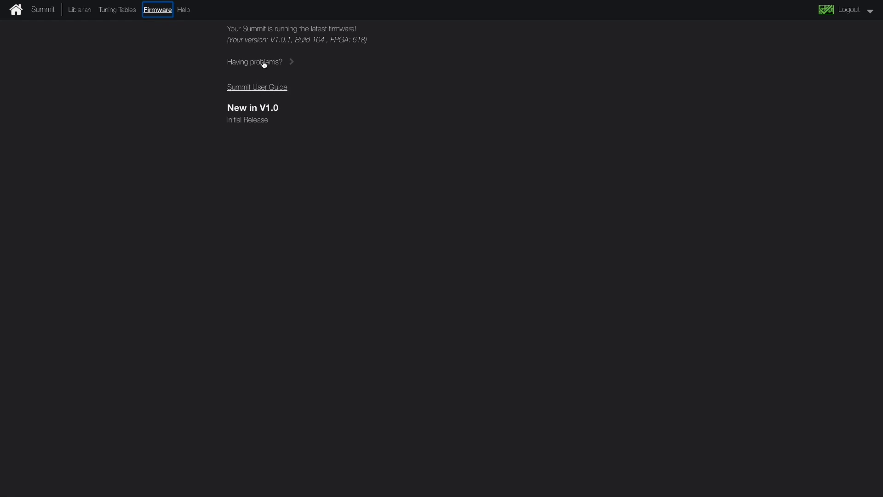
pyautogui.click(356, 106)
# - Open the tuning tables page and view the list of tables available to overwrite
pyautogui.click(112, 11)
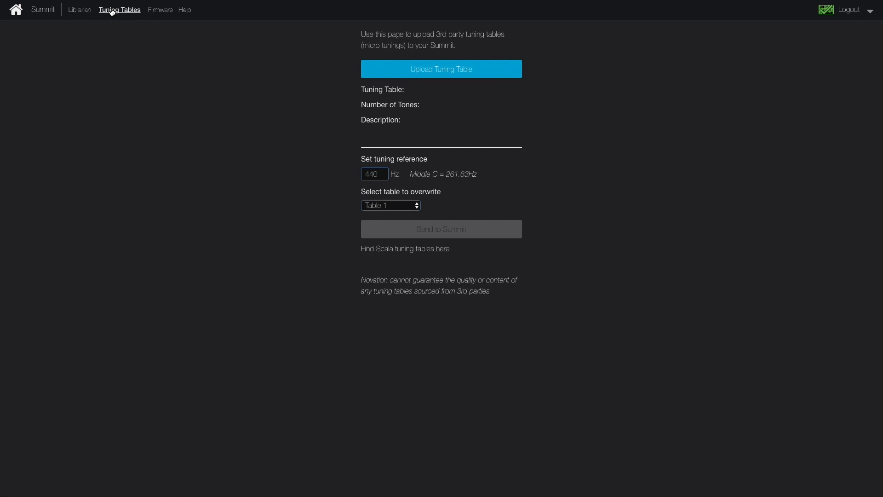
pyautogui.click(388, 207)
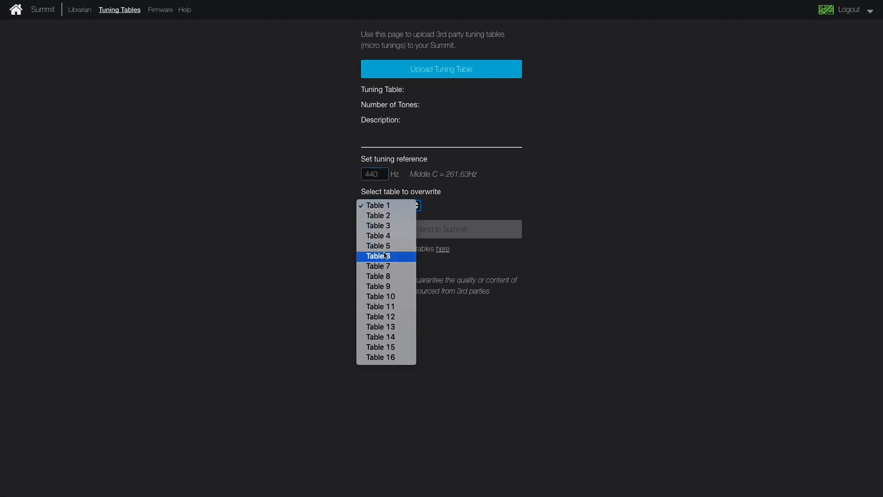
pyautogui.click(492, 204)
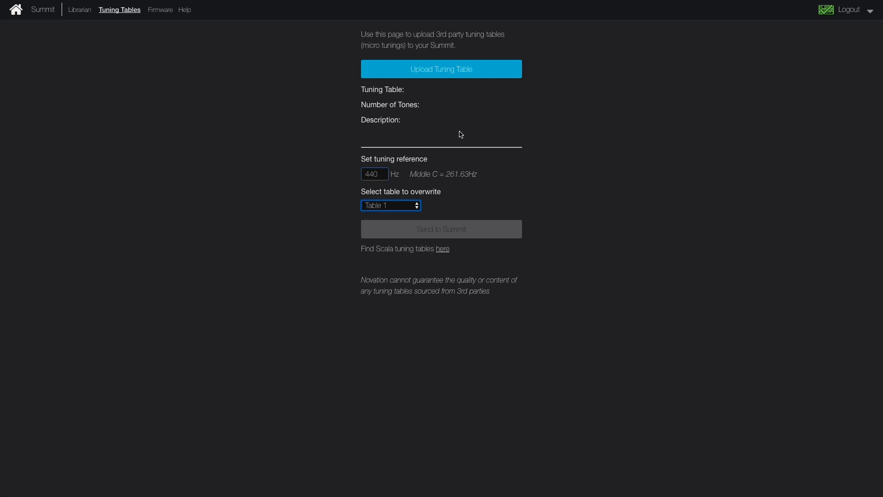
# - Upload the Scala tuning file elevenplus.scl from the scl folder and send it to the Summit, overwriting Table 1
pyautogui.click(433, 71)
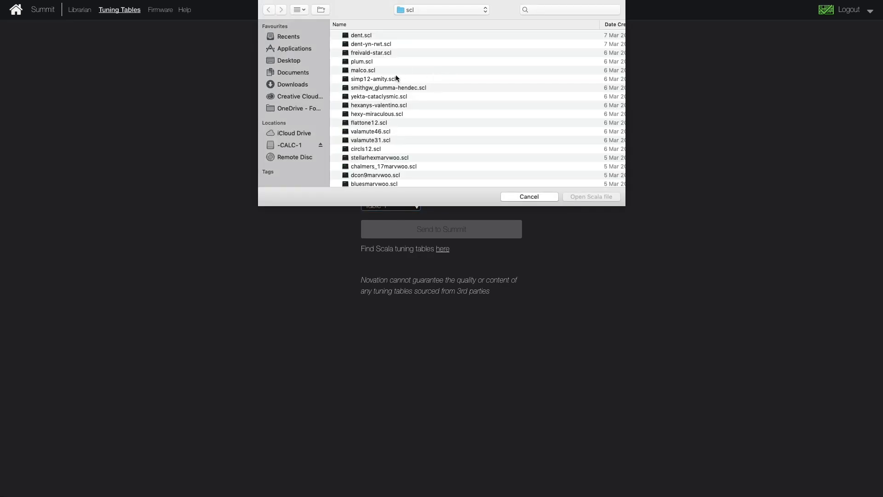
pyautogui.scroll(-15, 384, 80)
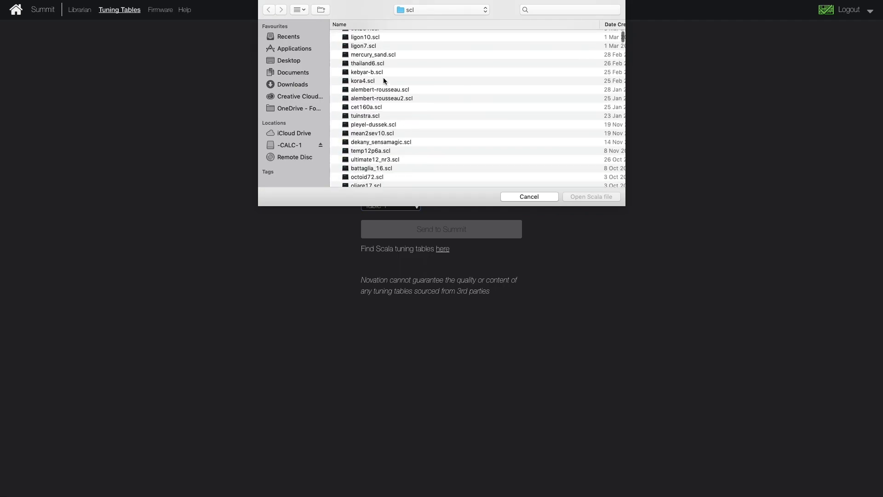
pyautogui.scroll(-15, 383, 80)
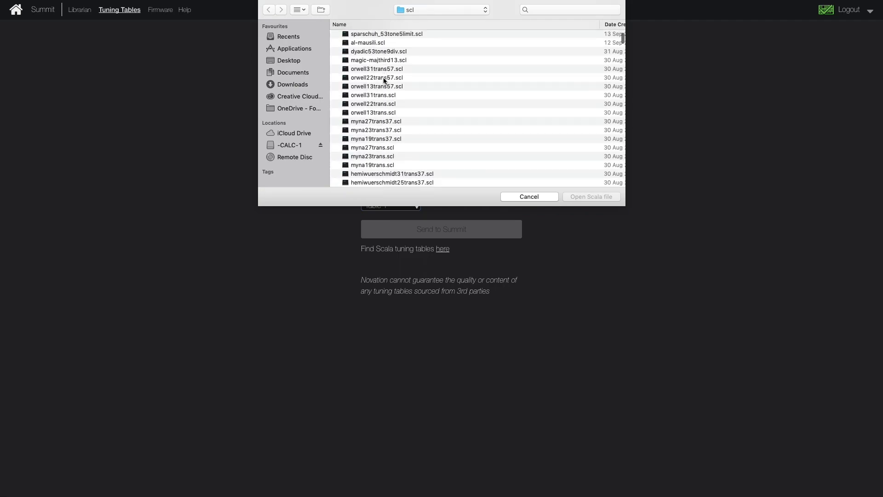
pyautogui.scroll(-15, 384, 79)
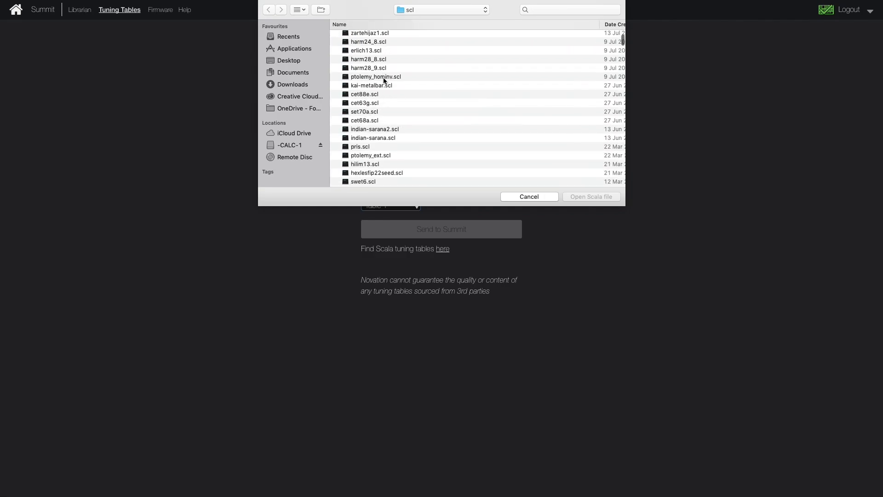
pyautogui.scroll(-15, 383, 79)
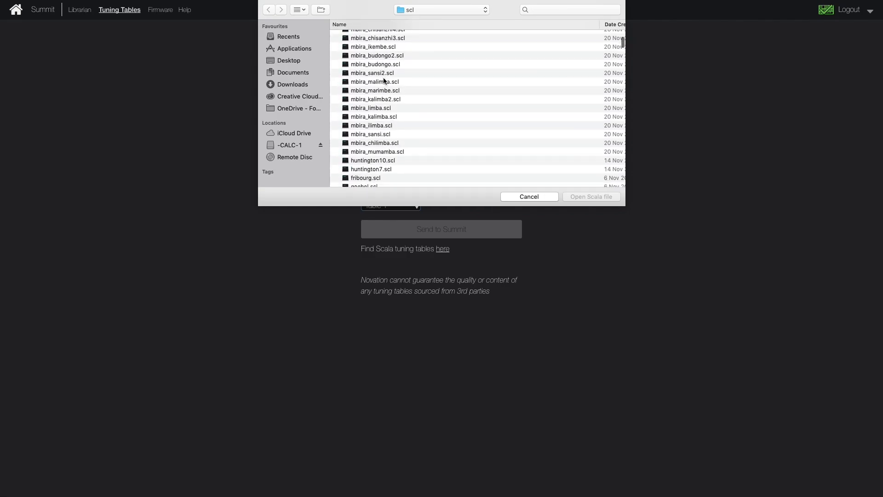
pyautogui.scroll(-15, 384, 80)
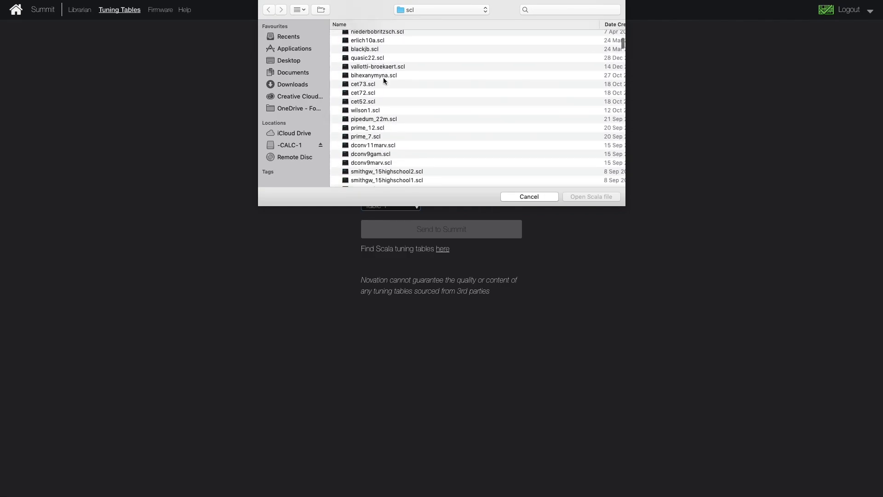
pyautogui.scroll(-15, 383, 81)
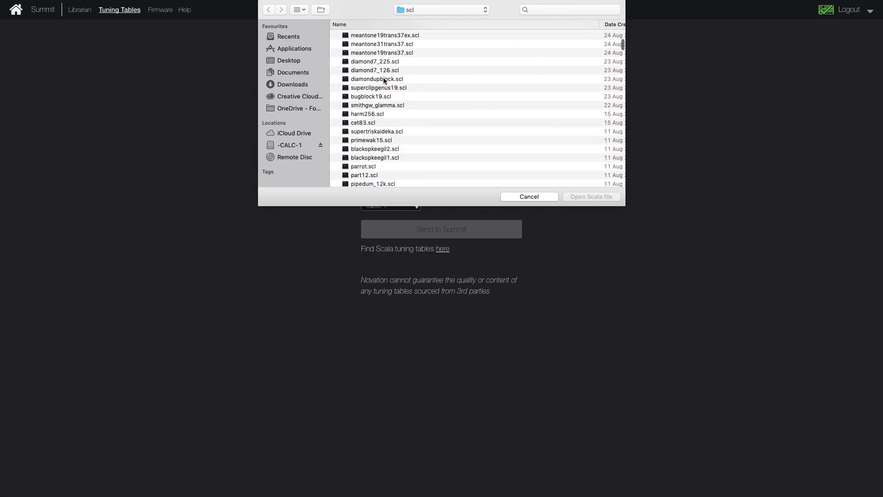
pyautogui.scroll(-1, 383, 81)
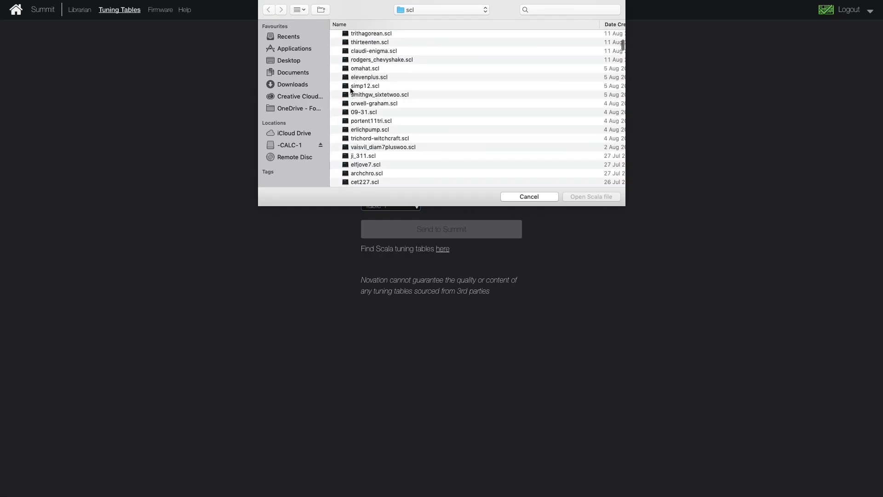
pyautogui.click(366, 79)
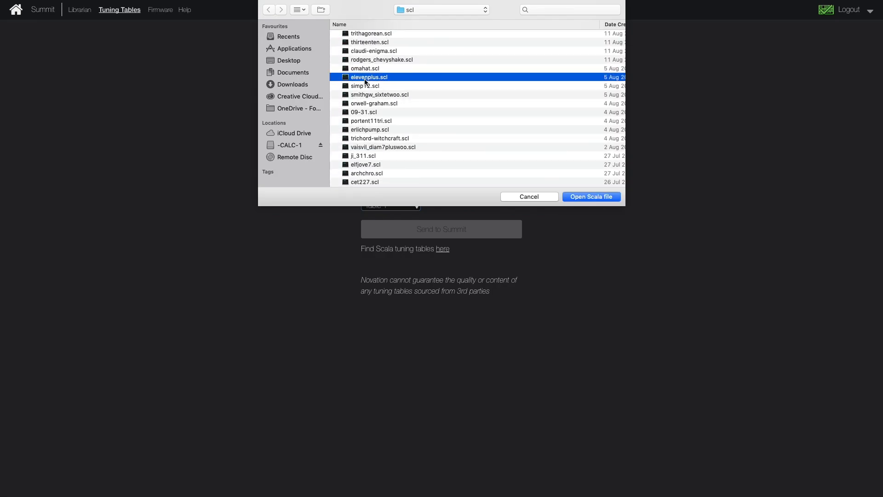
pyautogui.click(586, 198)
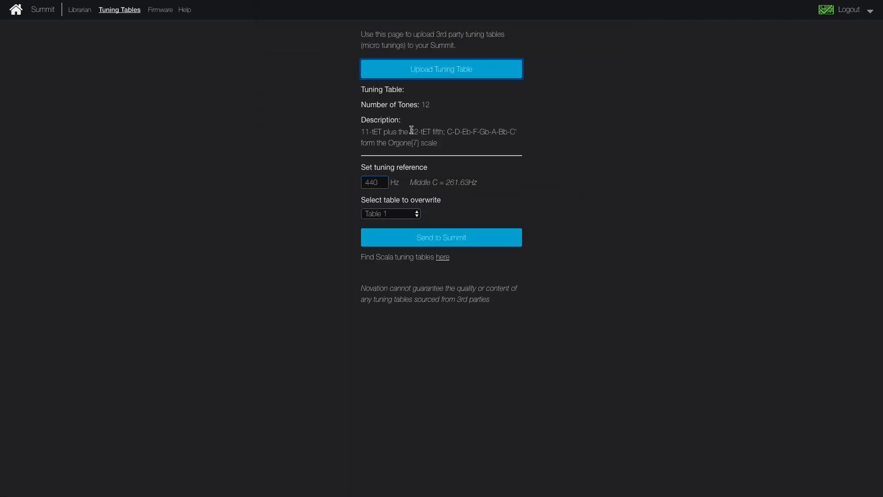
pyautogui.click(441, 239)
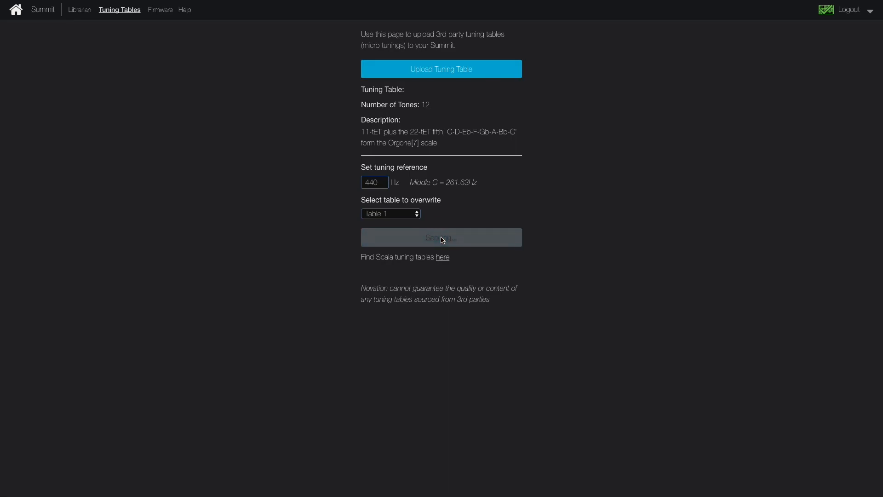